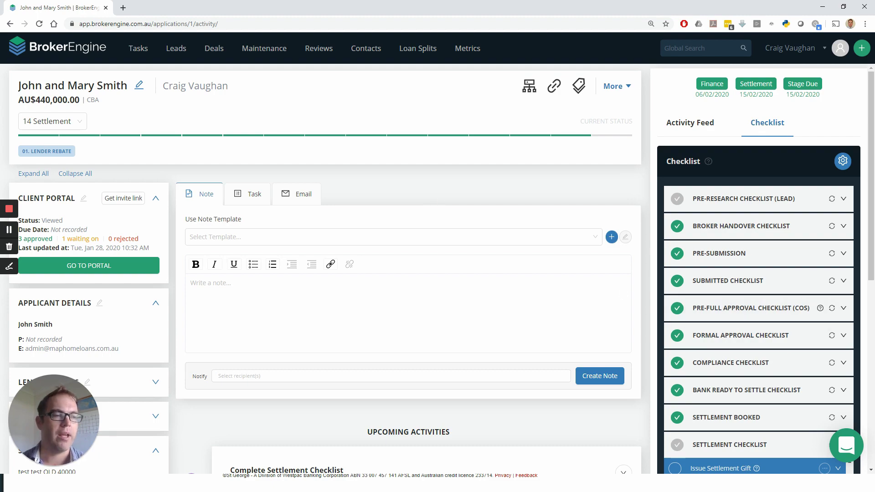
# Switch to the Excel checklist workbook and browse the Fraud, lodgement and pre-full approval sheets through to the Unconditional approval sheet
pyautogui.hotkey('alt', 'Tab')
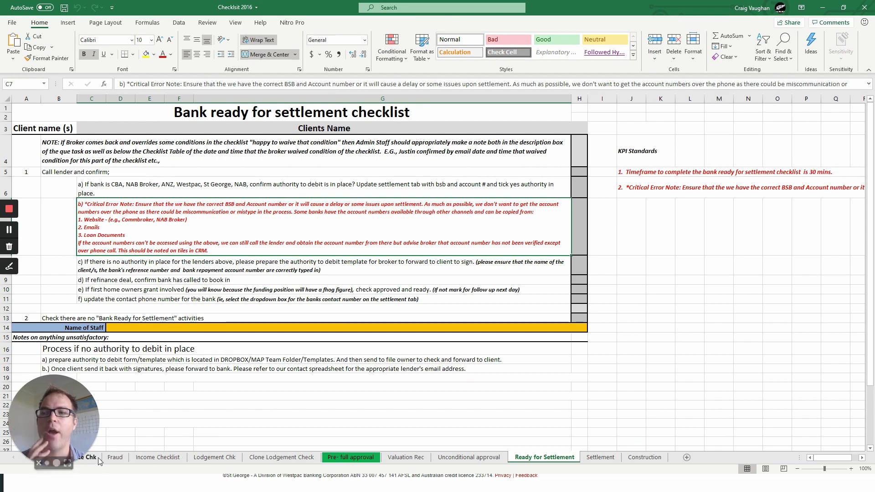
pyautogui.click(115, 458)
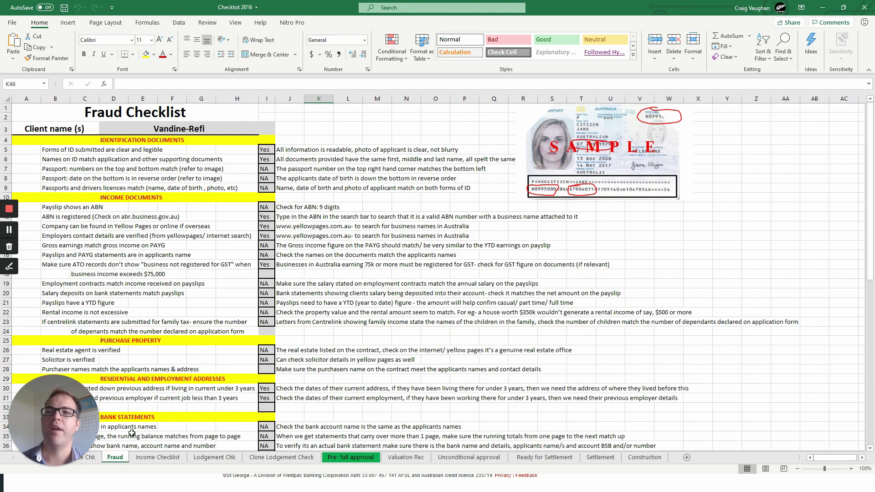
pyautogui.click(213, 458)
pyautogui.click(276, 458)
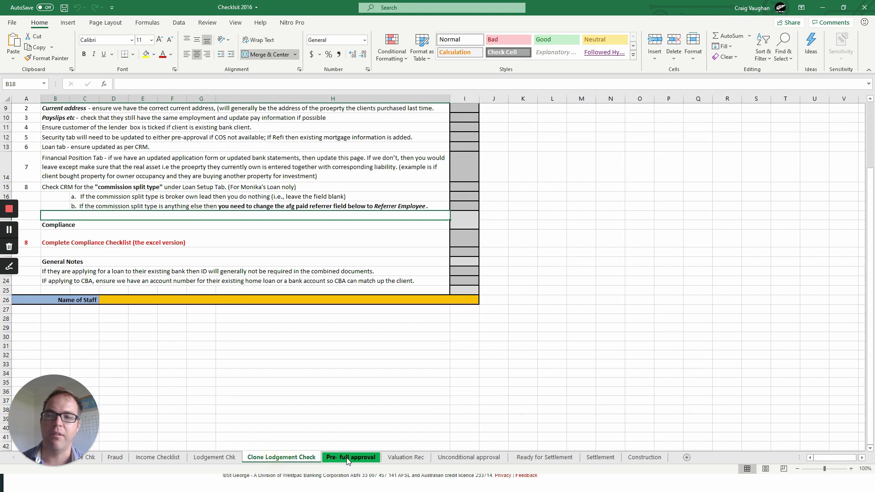
pyautogui.click(349, 459)
pyautogui.click(461, 459)
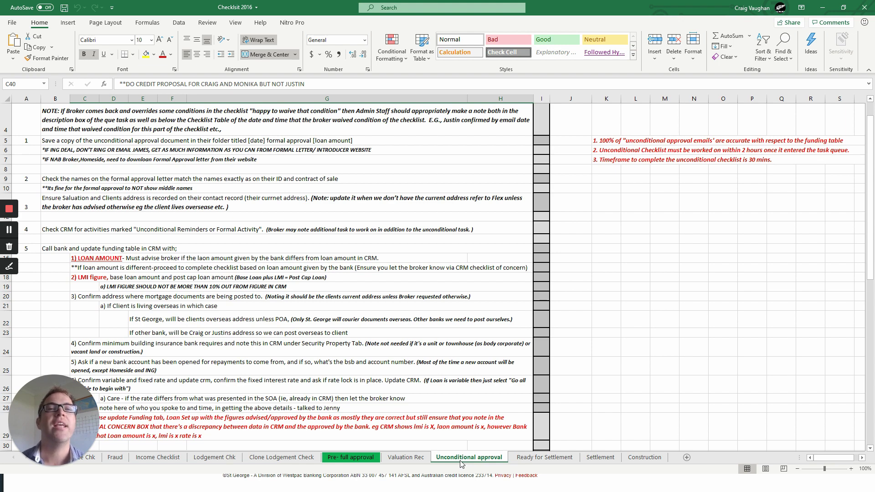
# Read through the Unconditional (Formal) Approval Checklist from its opening notes to the final completion items
pyautogui.scroll(1, 503, 334)
pyautogui.scroll(-2, 503, 333)
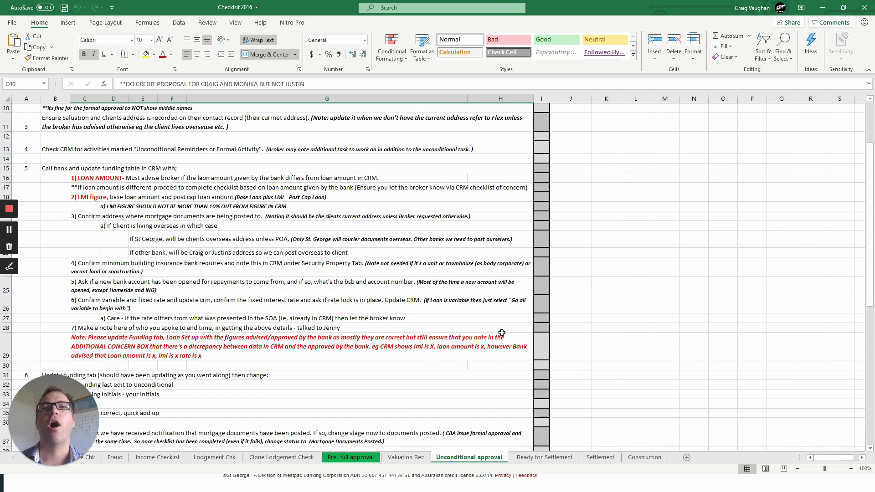
pyautogui.scroll(-1, 502, 333)
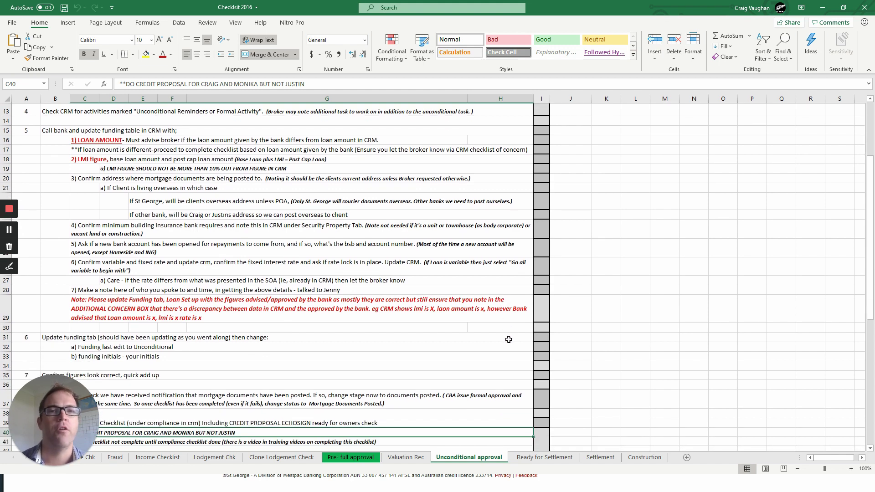
pyautogui.scroll(-3, 509, 340)
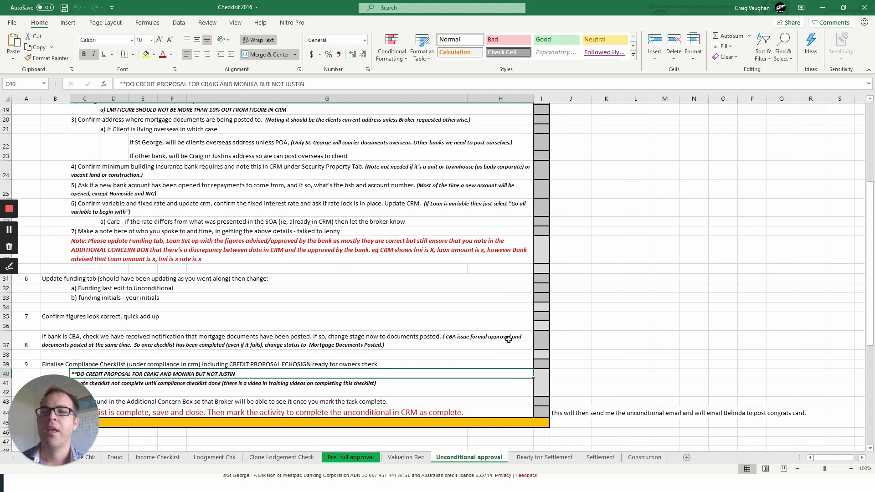
pyautogui.scroll(6, 509, 340)
pyautogui.scroll(1, 509, 340)
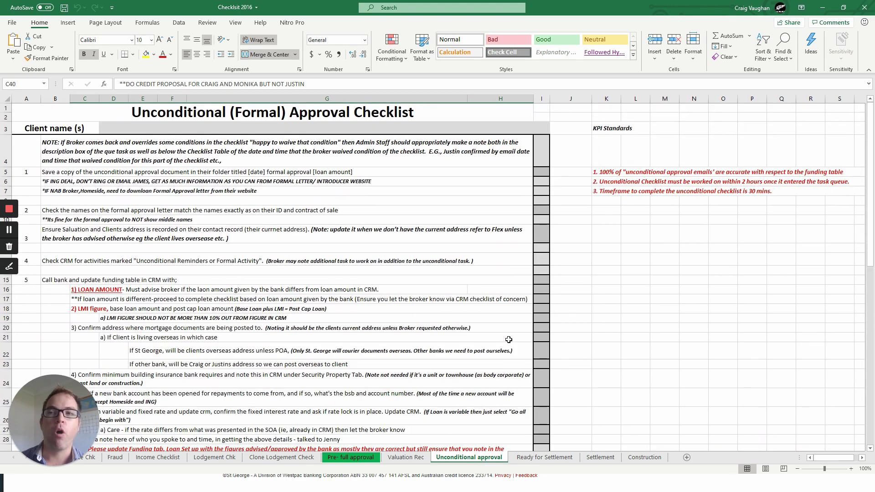
pyautogui.scroll(-5, 388, 228)
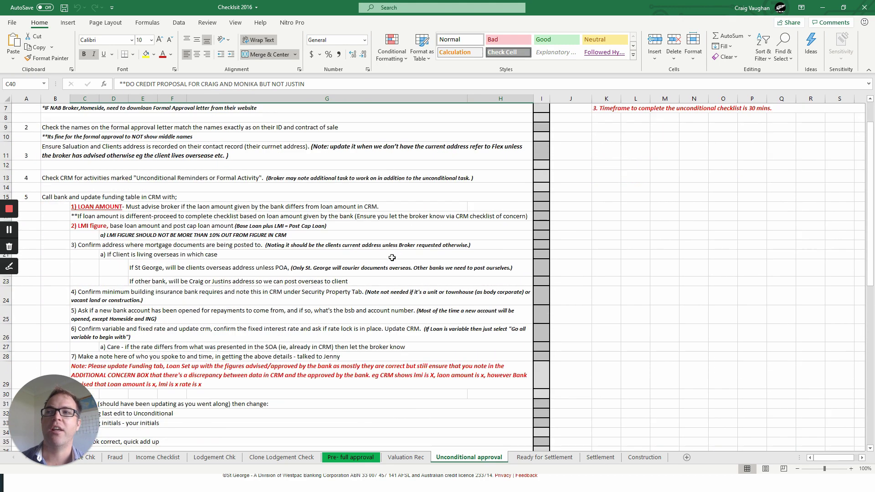
pyautogui.scroll(-2, 391, 268)
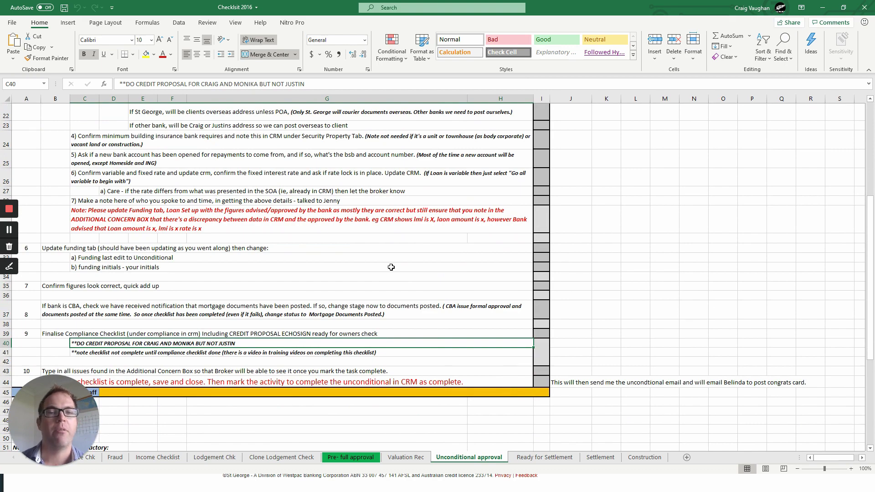
pyautogui.scroll(-1, 391, 267)
pyautogui.scroll(6, 258, 258)
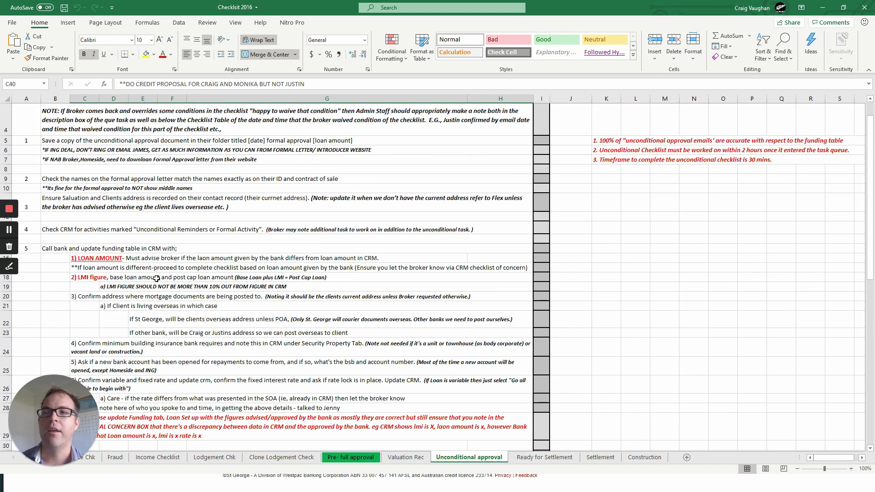
# Examine the LMI figure item and the variable and fixed rate item in the unconditional approval checklist
pyautogui.click(217, 278)
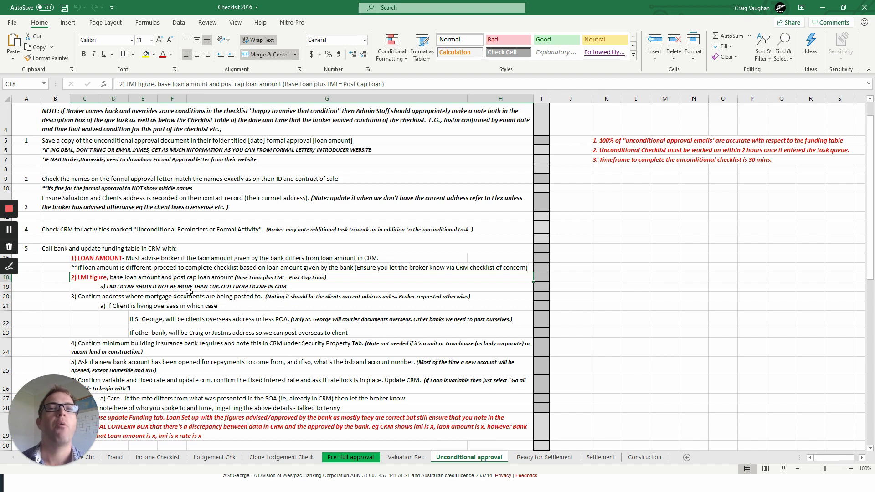
pyautogui.scroll(-2, 189, 292)
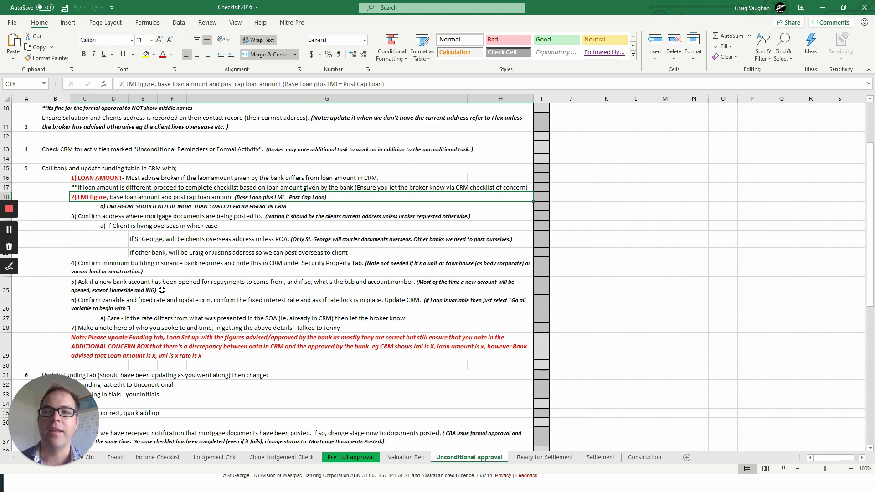
pyautogui.scroll(-1, 162, 290)
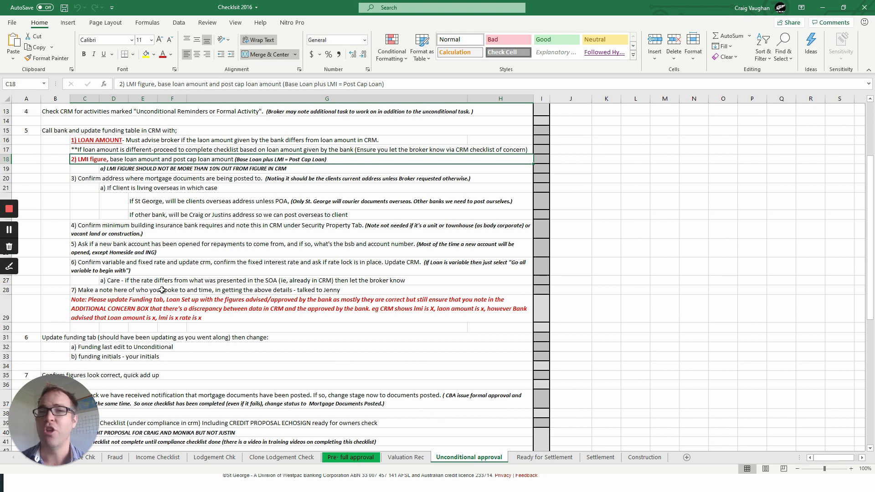
pyautogui.click(170, 270)
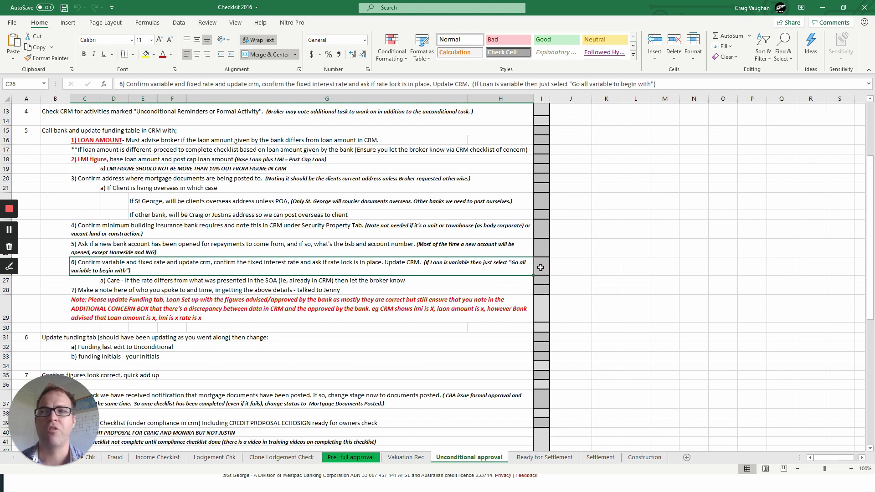
pyautogui.scroll(-1, 535, 280)
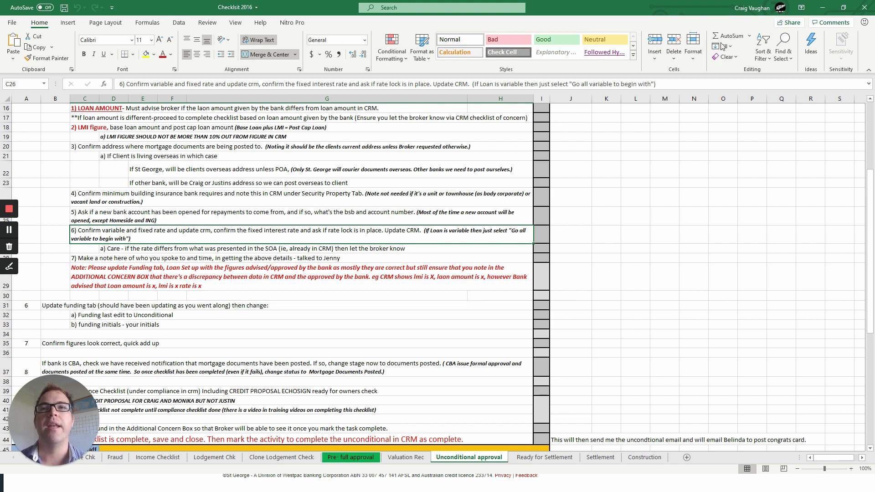
# Minimise the workbook to return to the BrokerEngine deal and look over its list of stage checklists
pyautogui.click(822, 10)
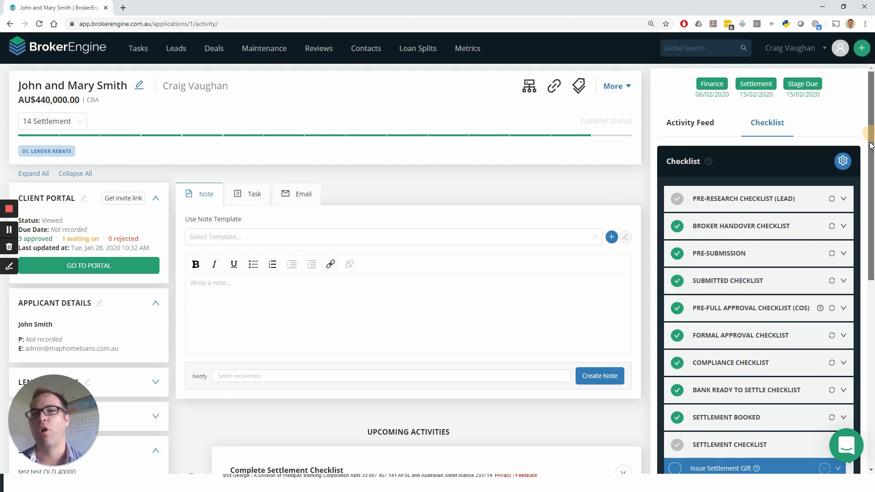
pyautogui.scroll(-3, 861, 179)
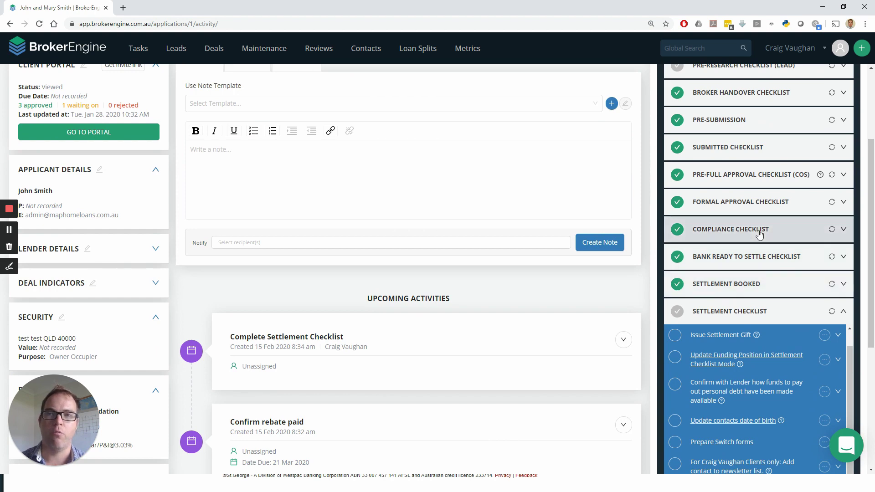
pyautogui.scroll(2, 759, 234)
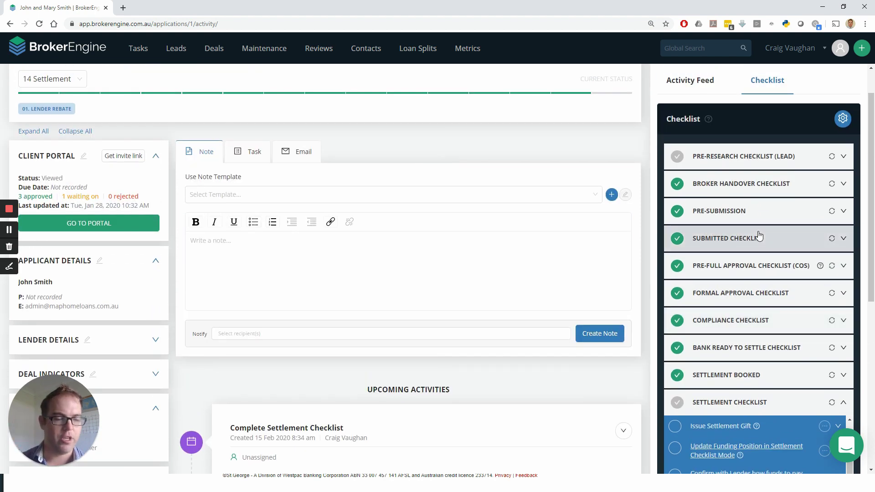
pyautogui.hotkey('ctrl', '+')
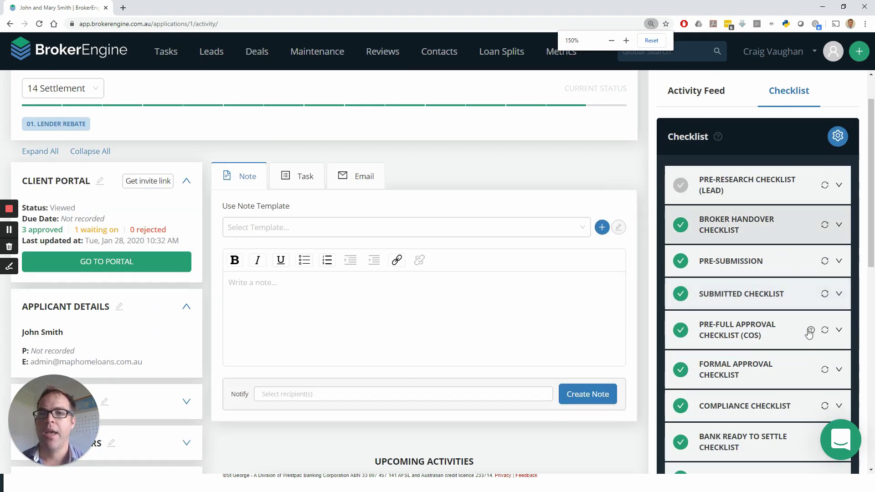
pyautogui.scroll(-1, 845, 279)
pyautogui.hotkey('ctrl', '-')
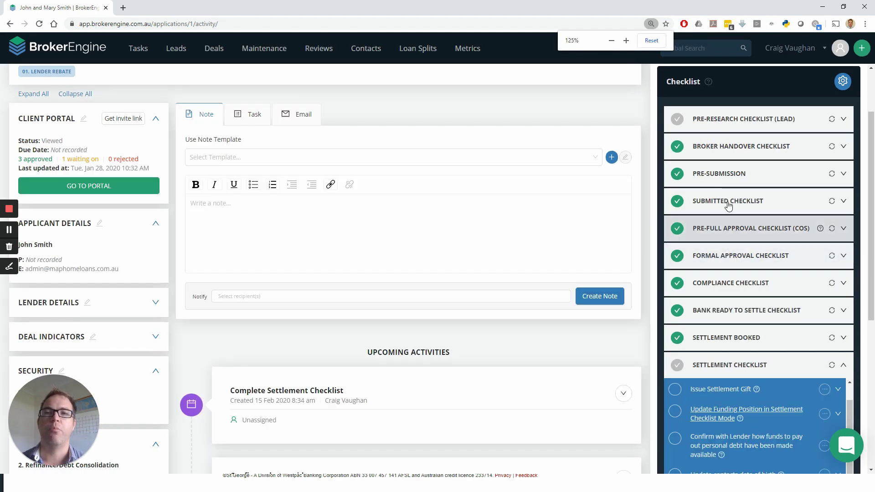
# Expand and collapse the Submitted Checklist and the Pre-Full Approval Checklist (COS) to view their tasks
pyautogui.click(734, 202)
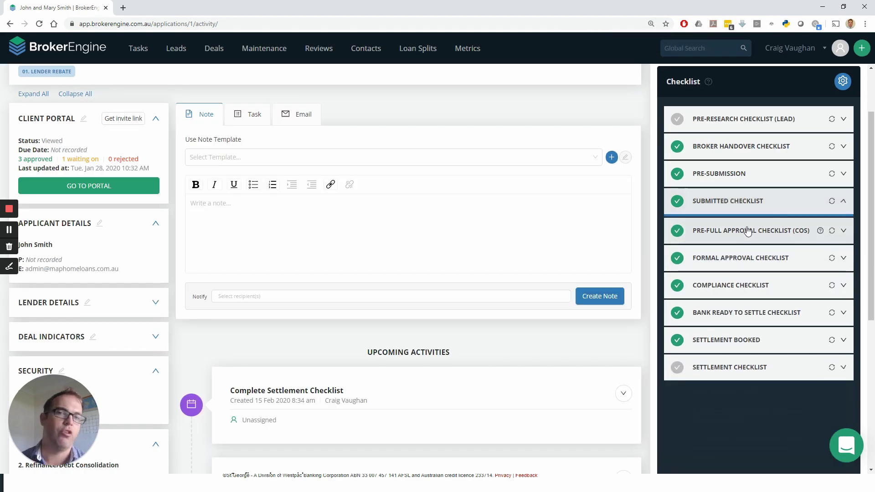
pyautogui.click(735, 201)
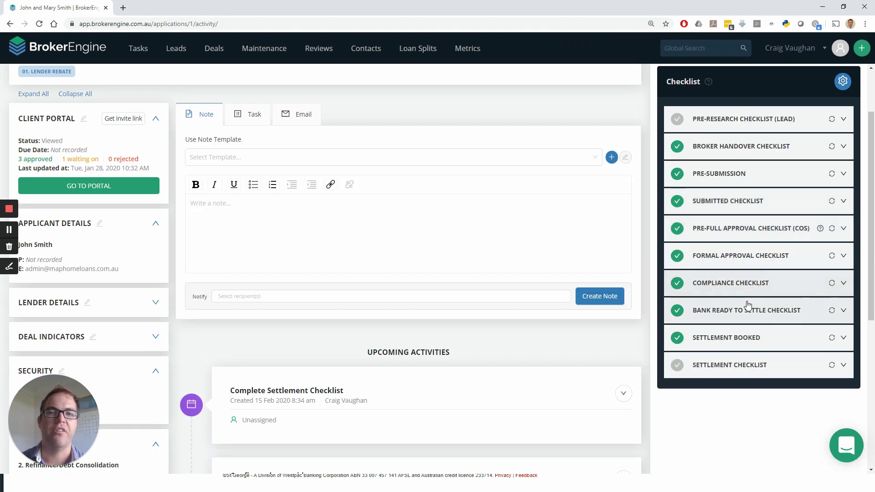
pyautogui.click(747, 238)
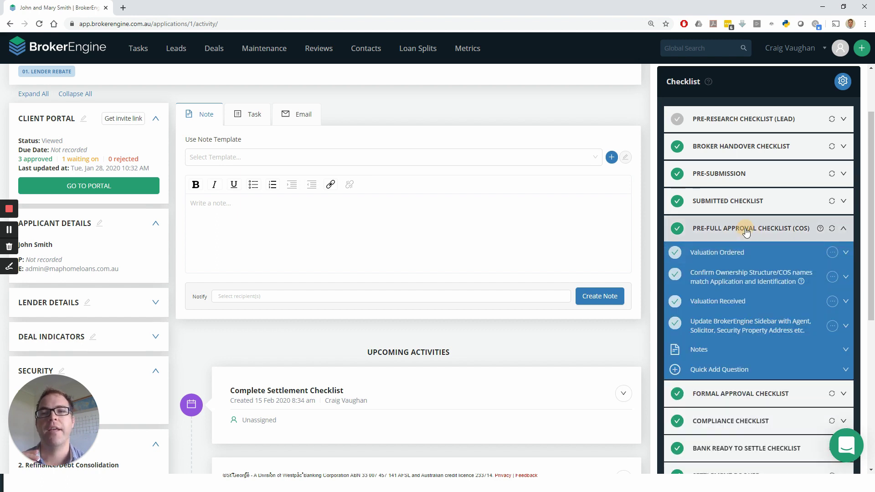
pyautogui.click(744, 229)
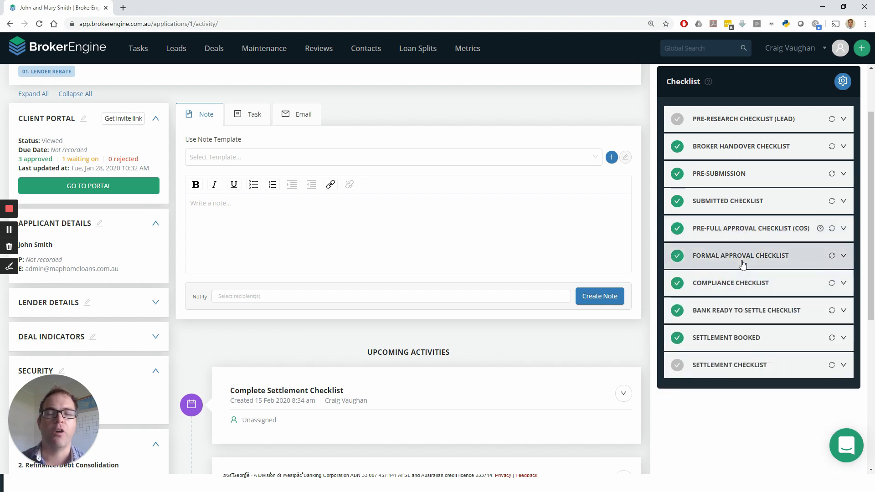
# Expand the Formal Approval Checklist, review its funding, insurance, rebate, ownership and mortgage document tasks, and collapse it
pyautogui.click(742, 264)
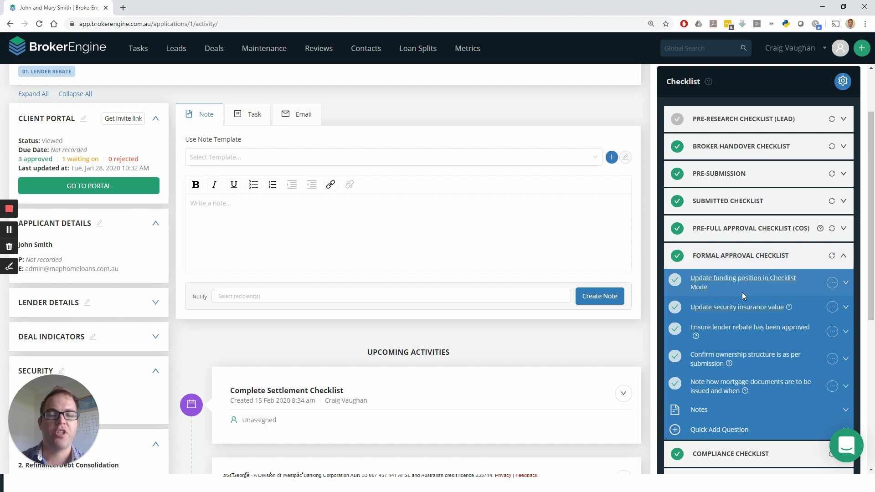
pyautogui.scroll(-1, 742, 294)
pyautogui.click(732, 218)
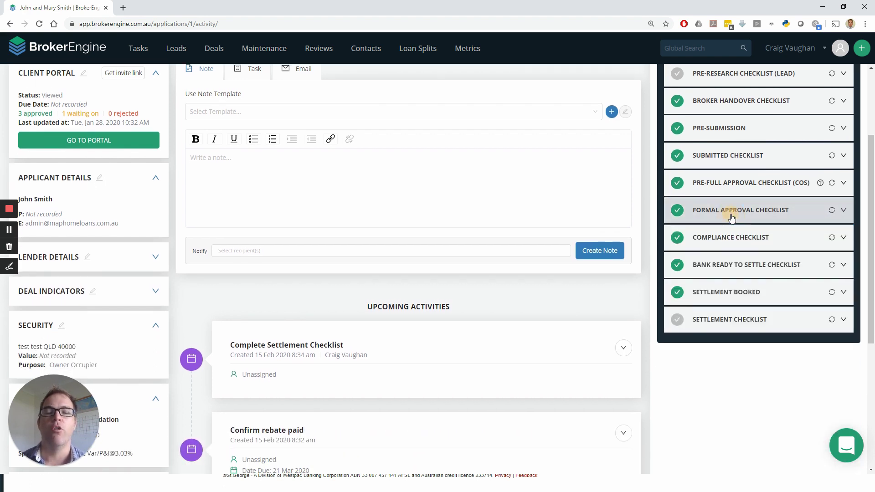
pyautogui.click(732, 218)
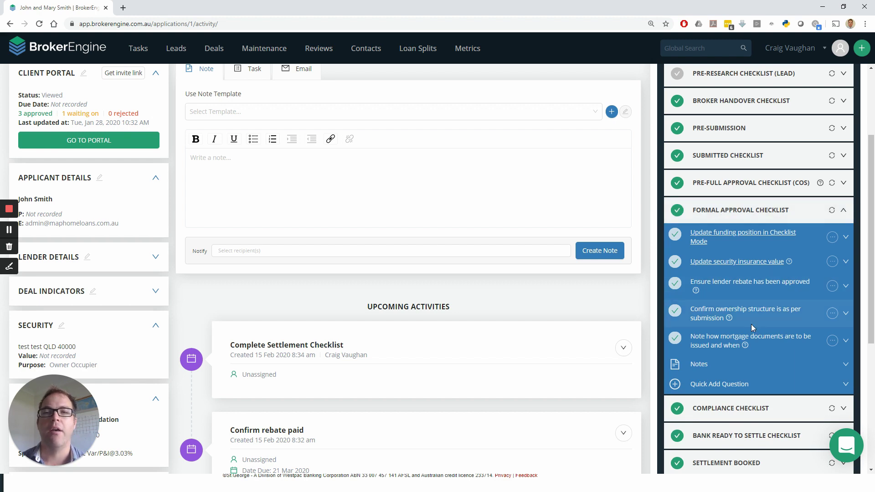
pyautogui.click(755, 218)
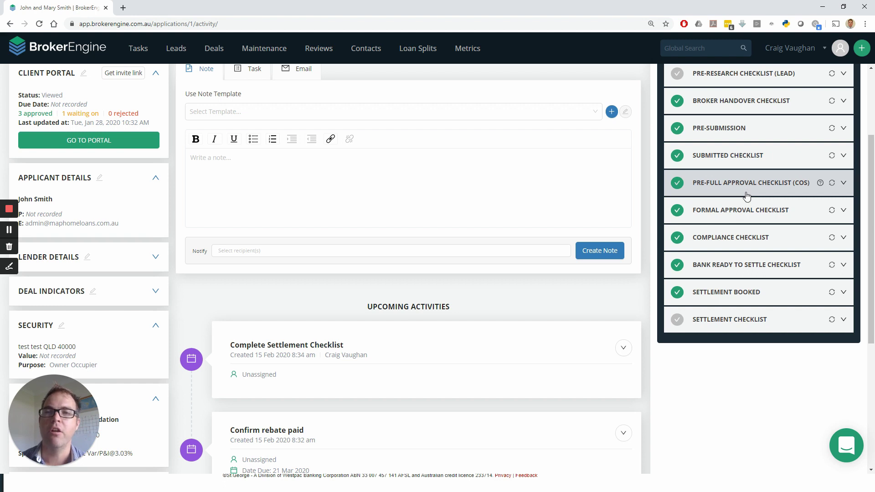
pyautogui.click(748, 218)
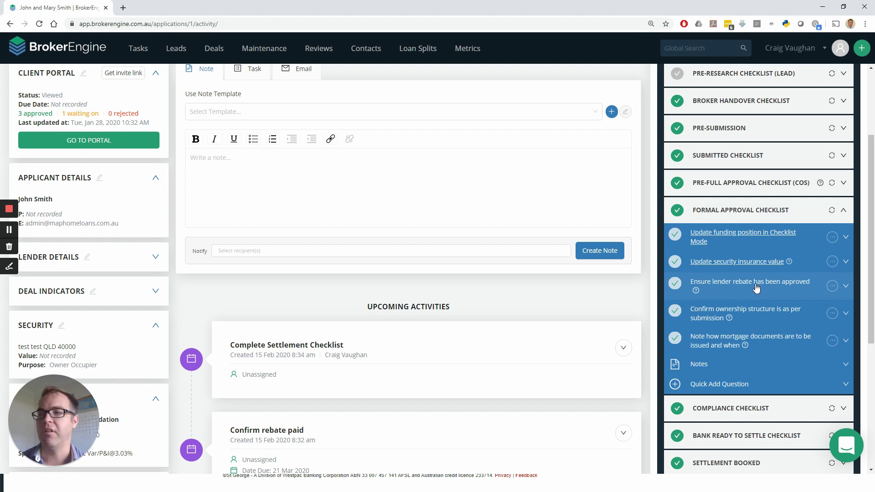
pyautogui.click(753, 209)
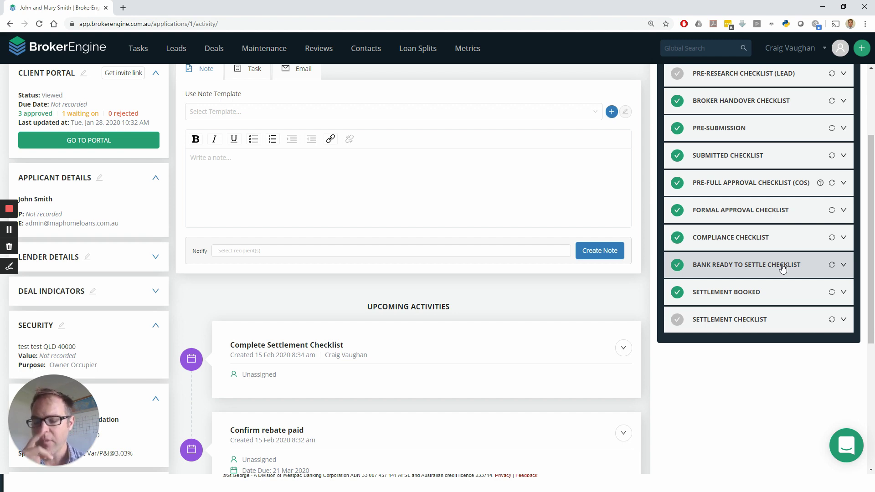
# Expand the Settlement Checklist and review its tasks from the Corelogic Property Monitor update down to Notes
pyautogui.click(757, 322)
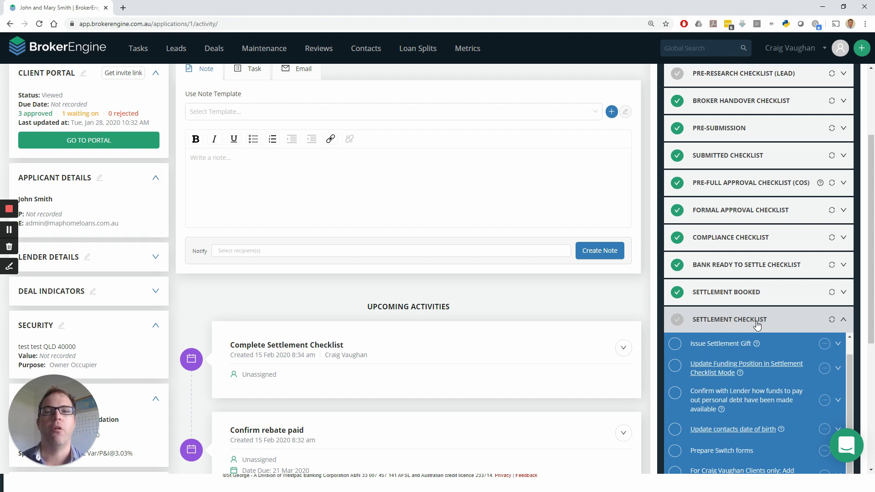
pyautogui.scroll(-1, 757, 324)
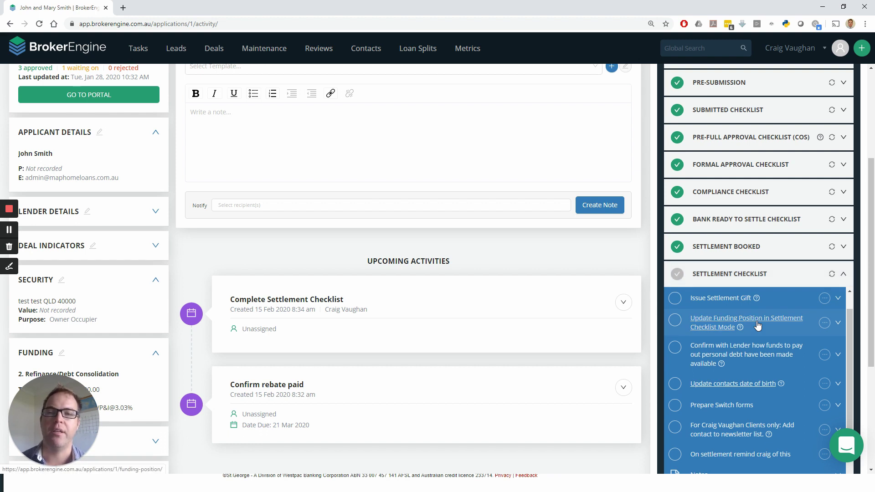
pyautogui.scroll(-1, 758, 325)
pyautogui.moveTo(868, 327); pyautogui.dragTo(849, 280)
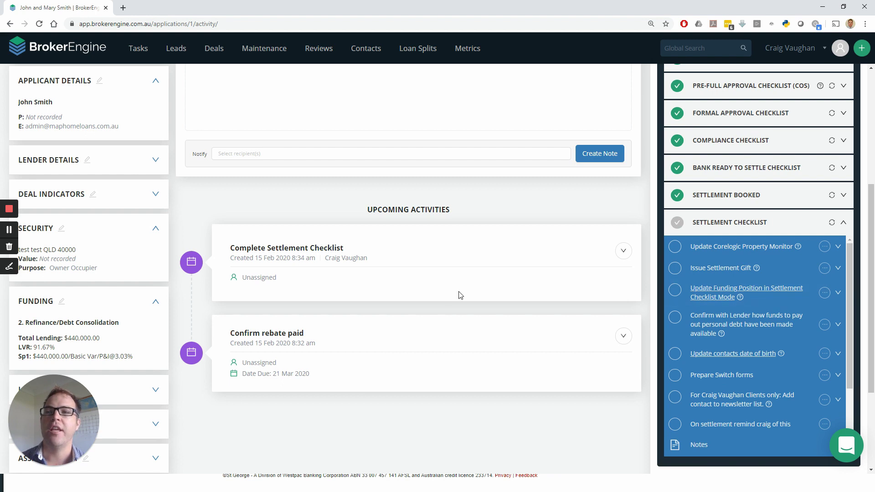
# Try to mark the Complete Settlement Checklist activity as done and dismiss the resulting message
pyautogui.click(623, 251)
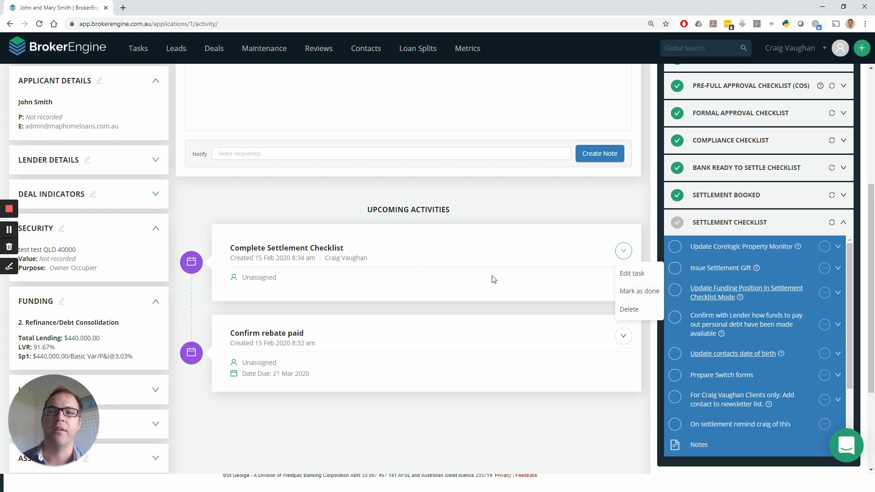
pyautogui.click(640, 291)
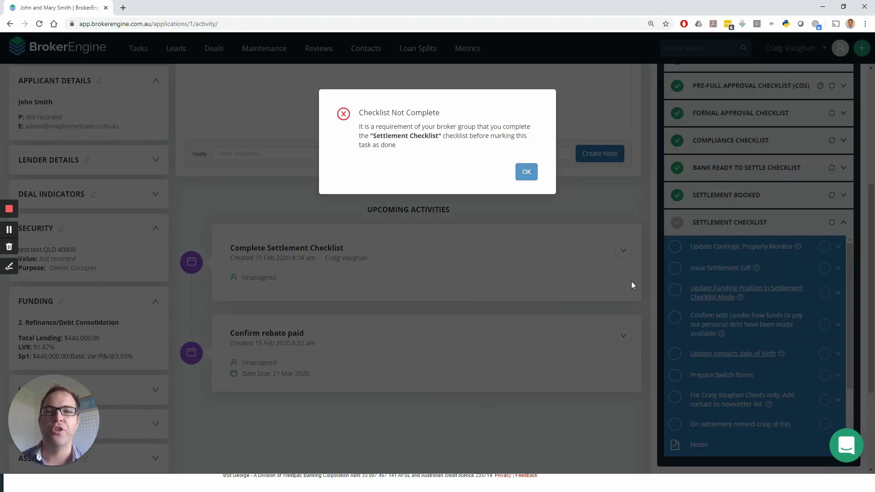
pyautogui.click(527, 172)
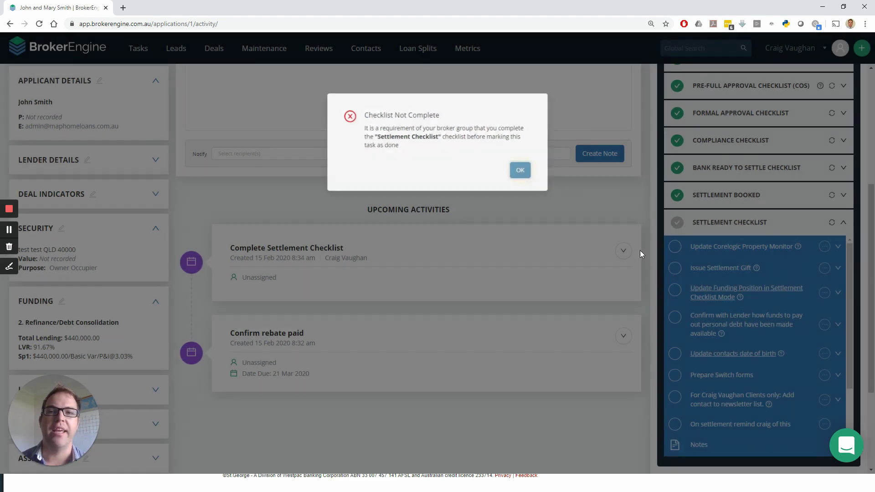
# Examine the Settlement Checklist's help notes on lender payout funds, the Corelogic Property Monitor and the settlement gift
pyautogui.click(676, 246)
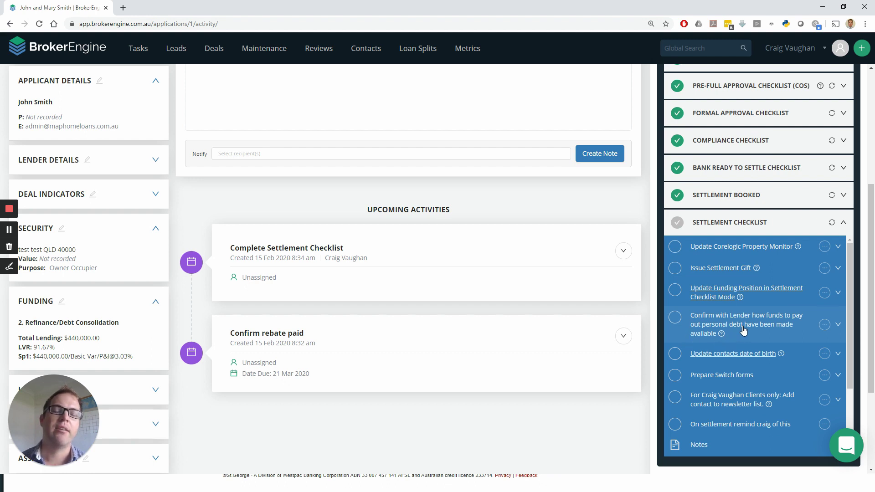
pyautogui.moveTo(723, 337)
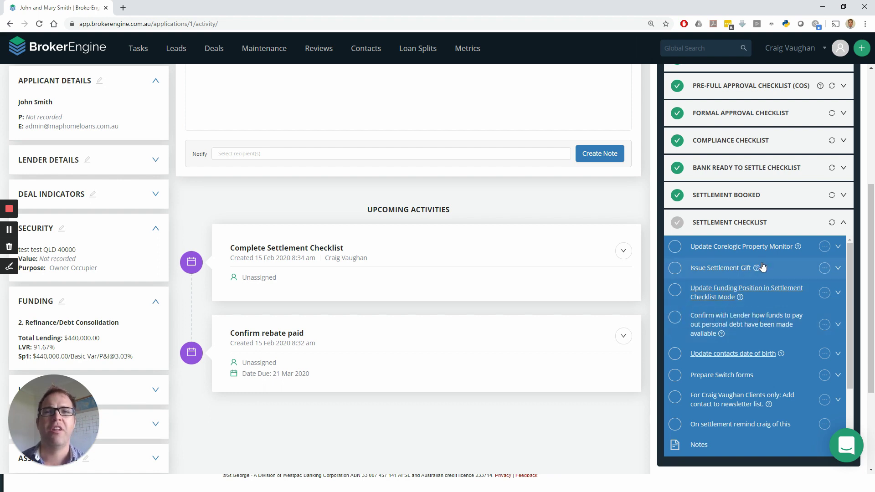
pyautogui.moveTo(799, 248)
pyautogui.moveTo(757, 269)
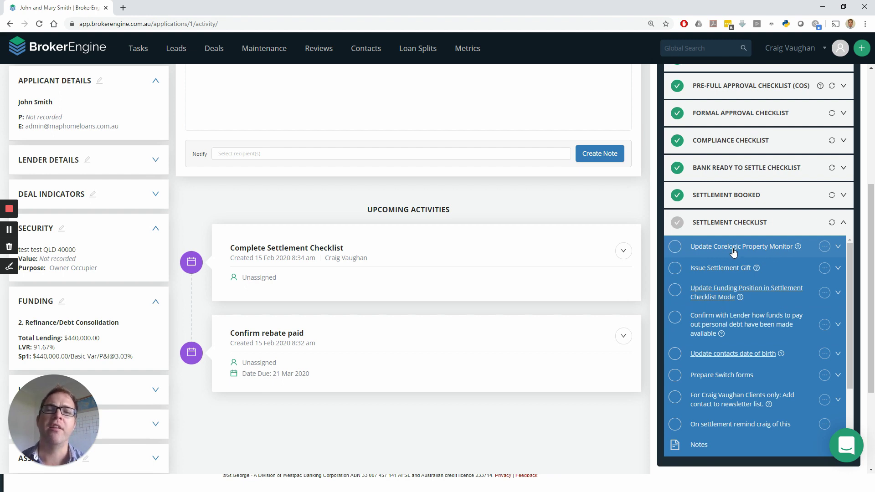
# Expand the Formal Approval Checklist to view its tasks, and collapse it again
pyautogui.scroll(2, 738, 235)
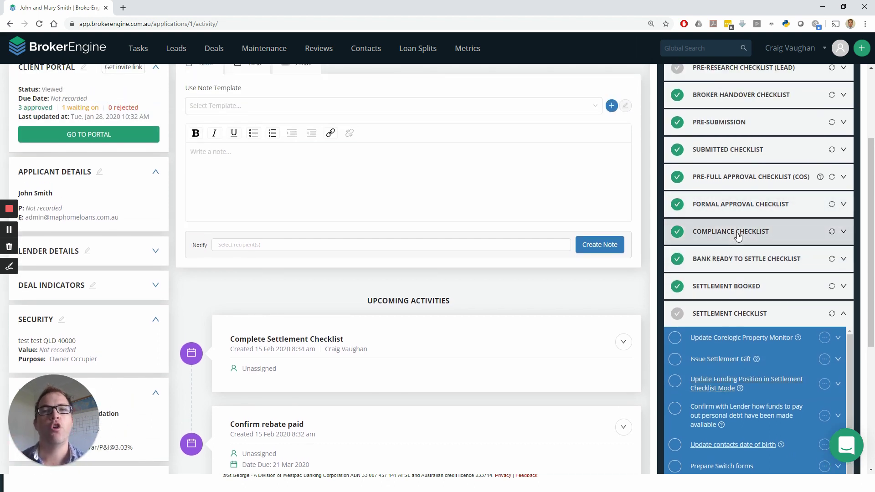
pyautogui.click(756, 211)
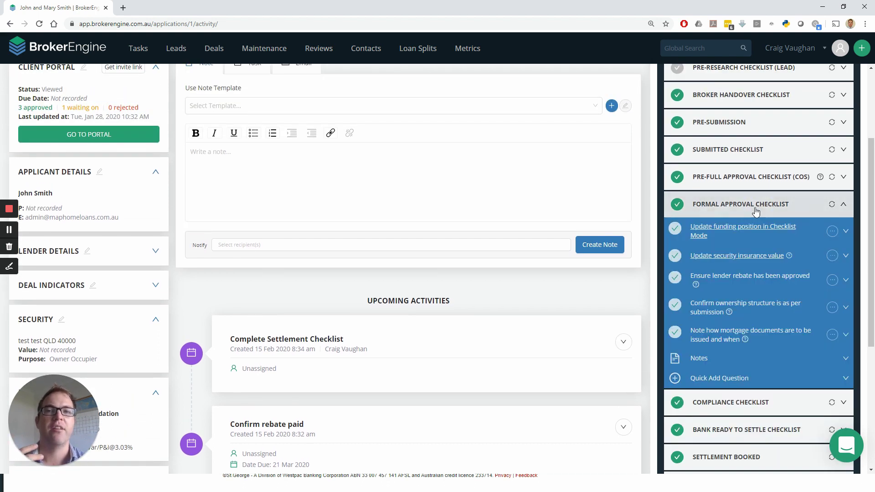
pyautogui.click(756, 211)
# Reopen the Settlement Checklist and quick-add a question addressed "Hey team" asking them to remind the broker to do x
pyautogui.scroll(-1, 750, 280)
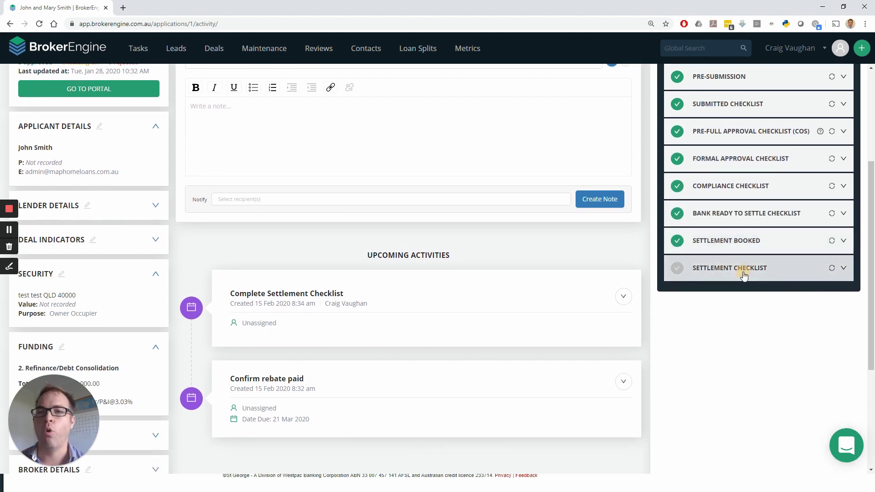
pyautogui.click(744, 272)
pyautogui.scroll(-2, 814, 346)
pyautogui.scroll(-1, 870, 345)
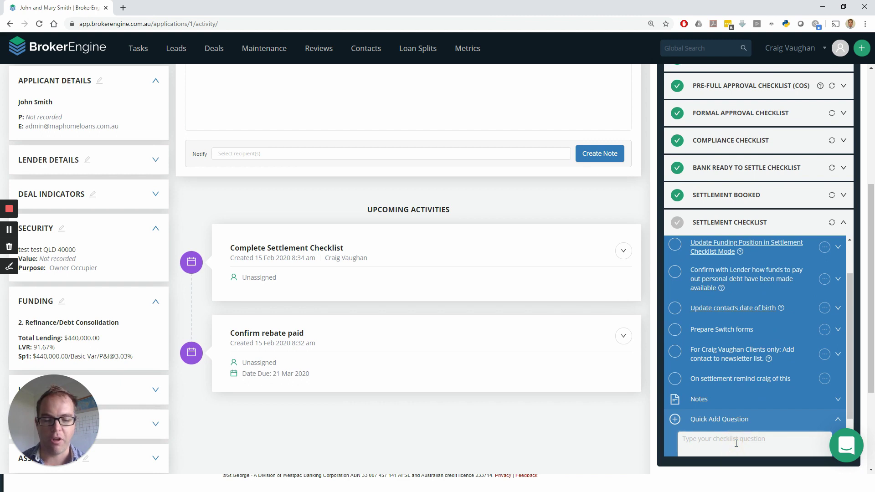
pyautogui.click(736, 443)
pyautogui.write('Hey team, remind c')
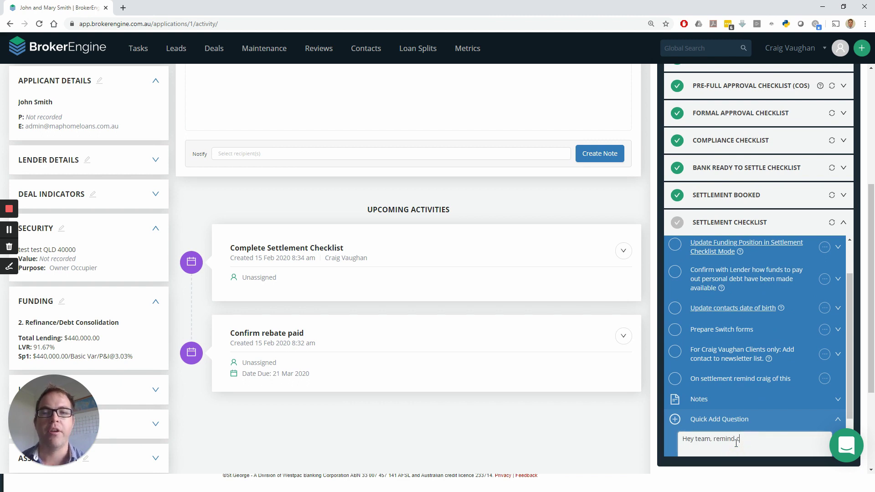
pyautogui.write('raig to do x')
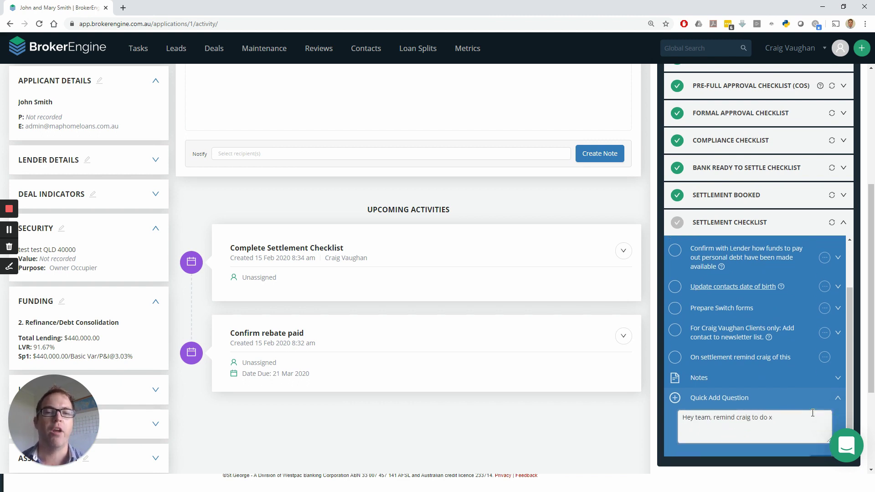
pyautogui.click(826, 435)
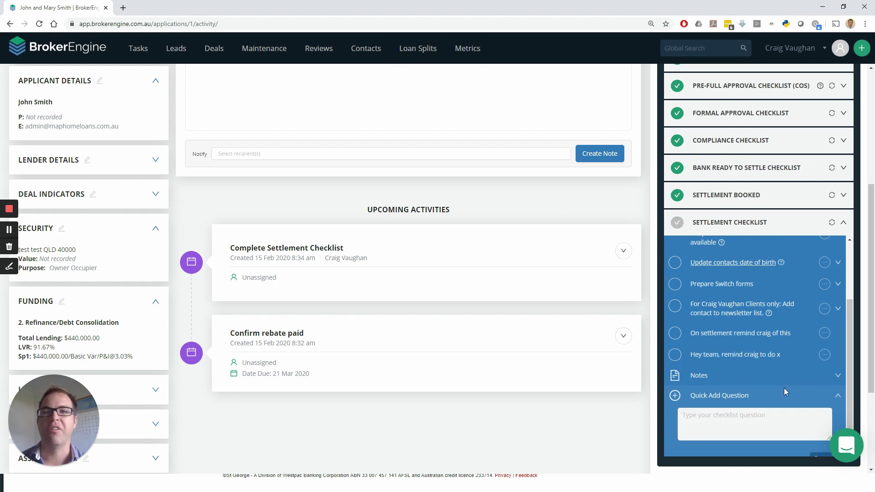
pyautogui.moveTo(849, 344); pyautogui.dragTo(850, 306)
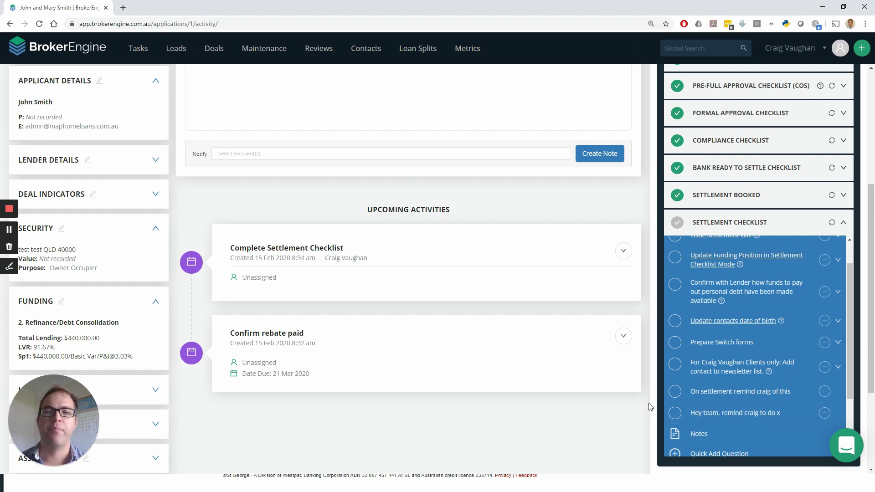
pyautogui.scroll(2, 647, 402)
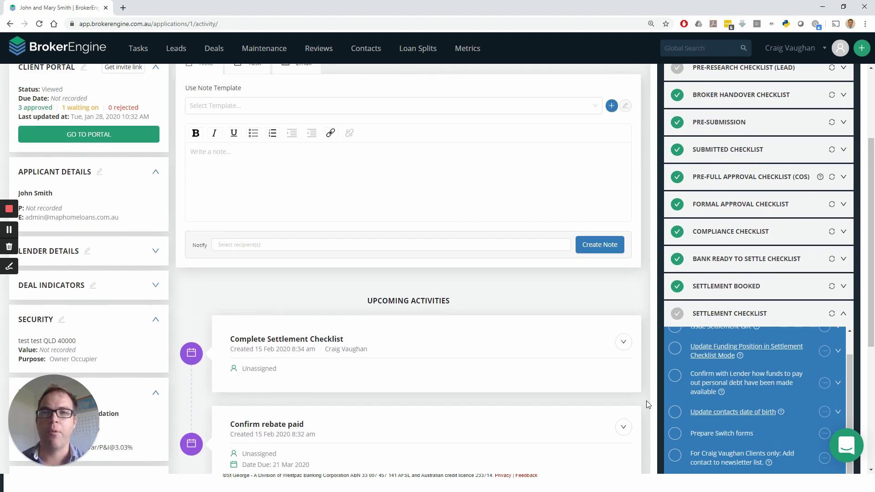